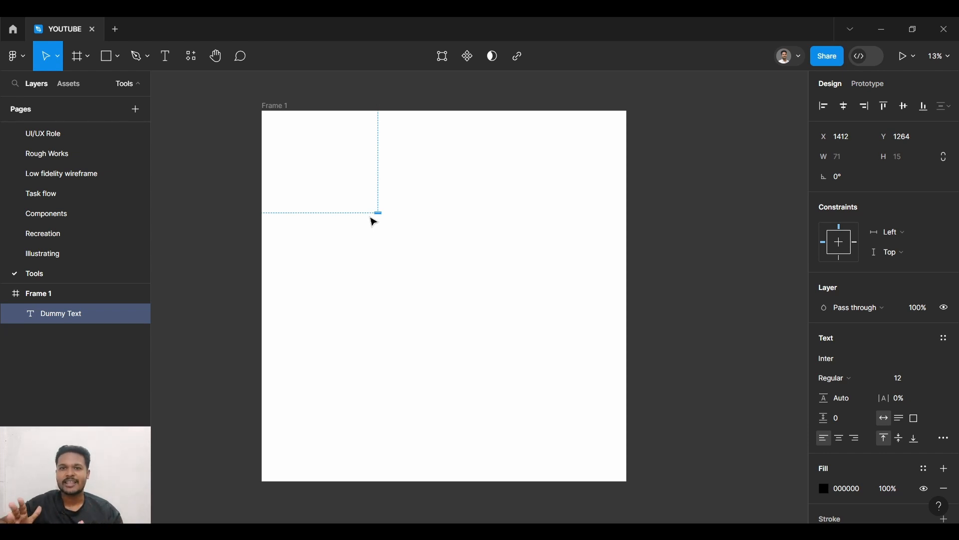
- Delete the existing white frame together with its small dummy text to empty the canvas
{"action": "left_click", "coordinate": [274, 109]}
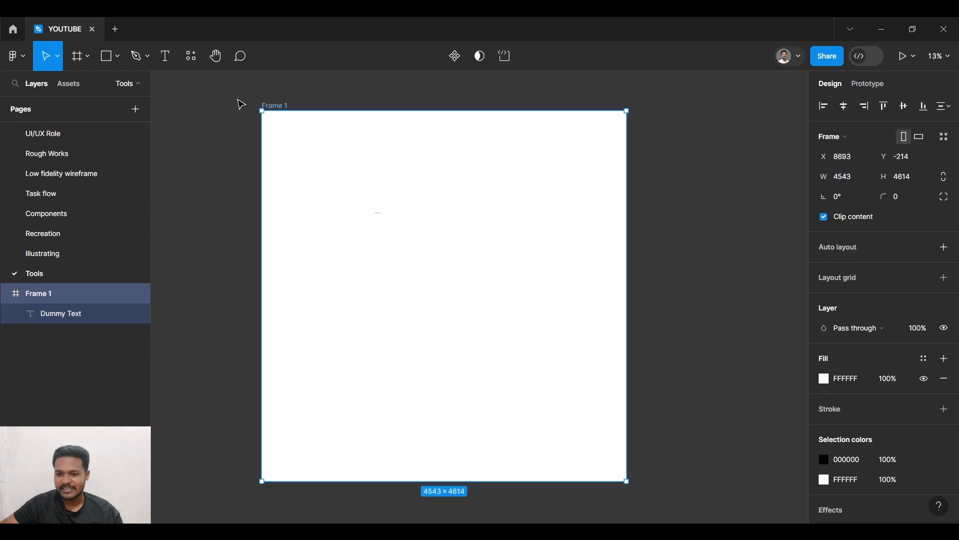
{"action": "left_click", "coordinate": [382, 218]}
{"action": "left_click", "coordinate": [383, 218]}
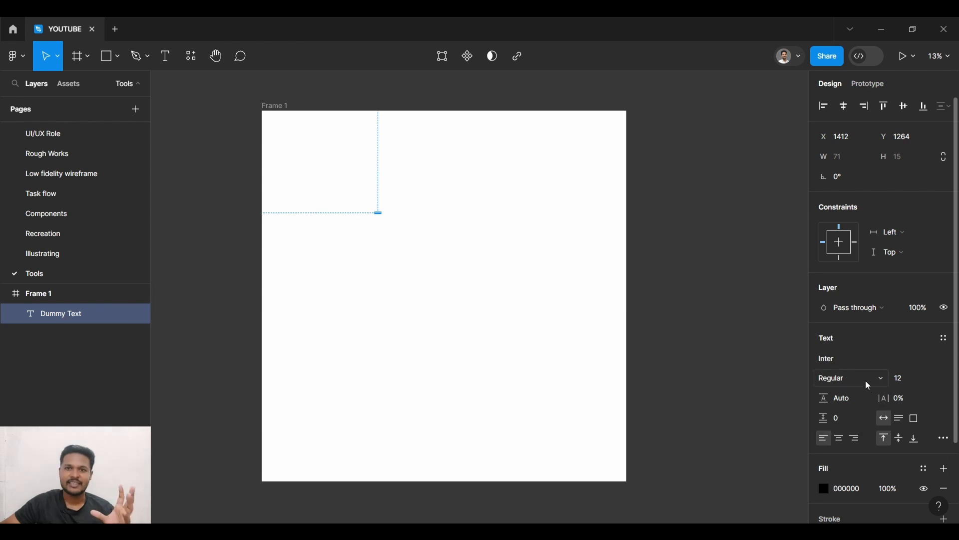
{"action": "left_click", "coordinate": [268, 104]}
{"action": "left_click", "coordinate": [219, 91]}
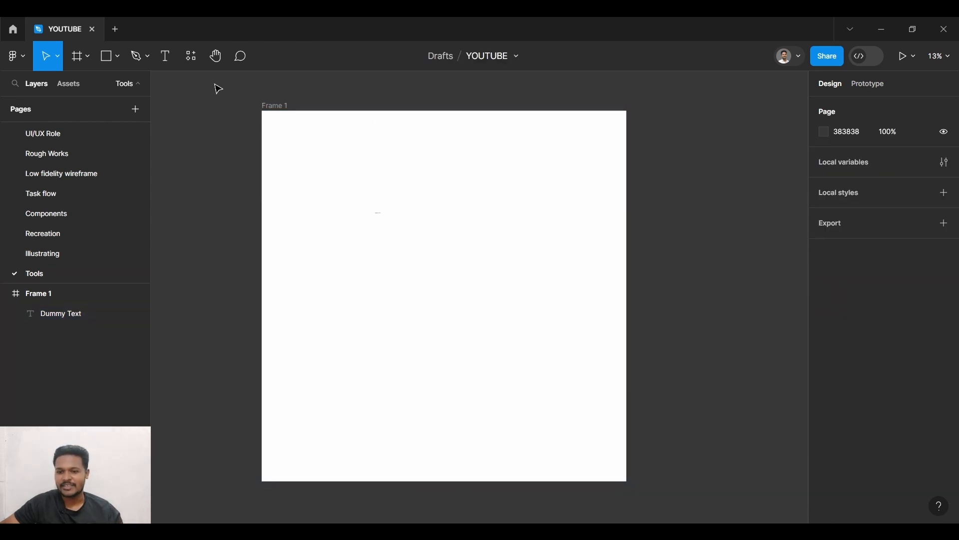
{"action": "left_click_drag", "start_coordinate": [218, 89], "coordinate": [690, 497]}
{"action": "key", "text": "Delete"}
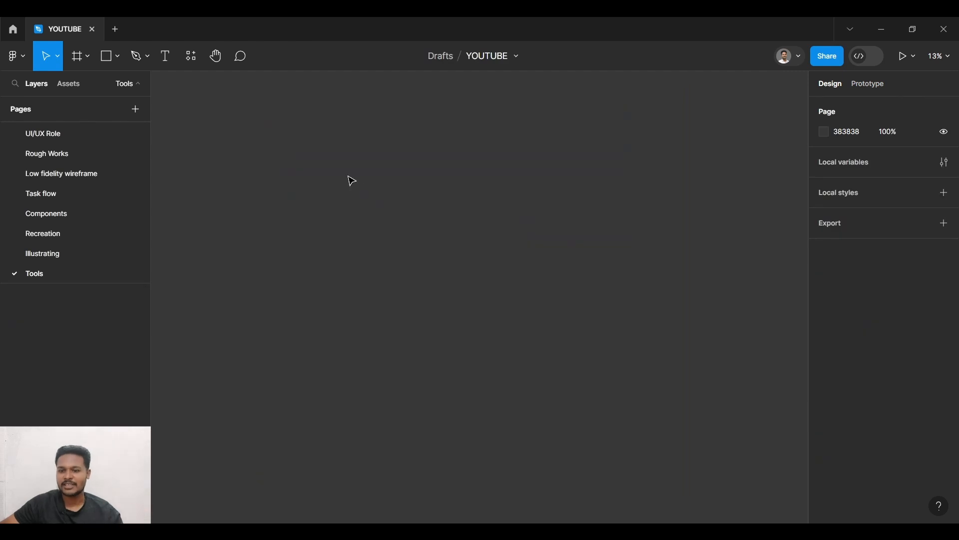
- Draw a new landscape frame about 814 × 577 on the empty canvas at 100% zoom
{"action": "left_click", "coordinate": [950, 64]}
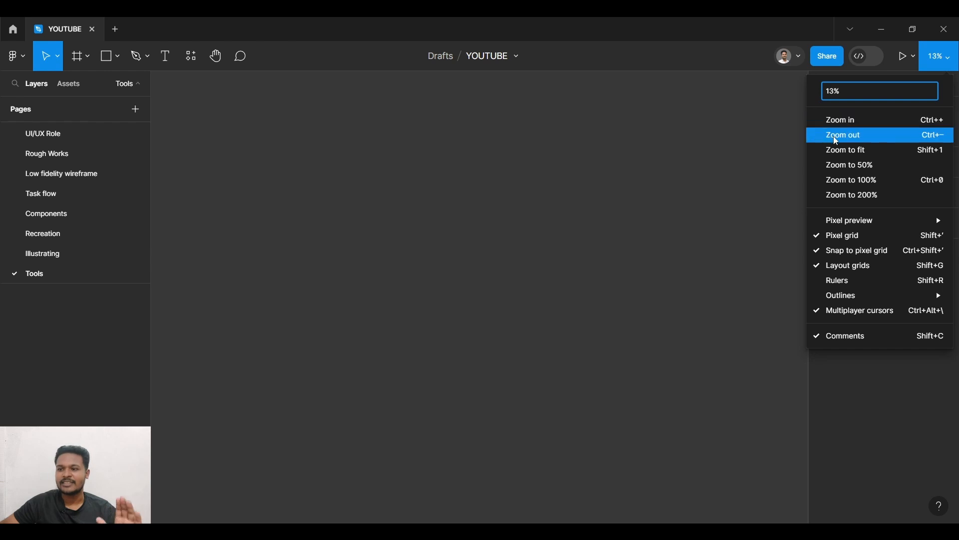
{"action": "left_click", "coordinate": [865, 180]}
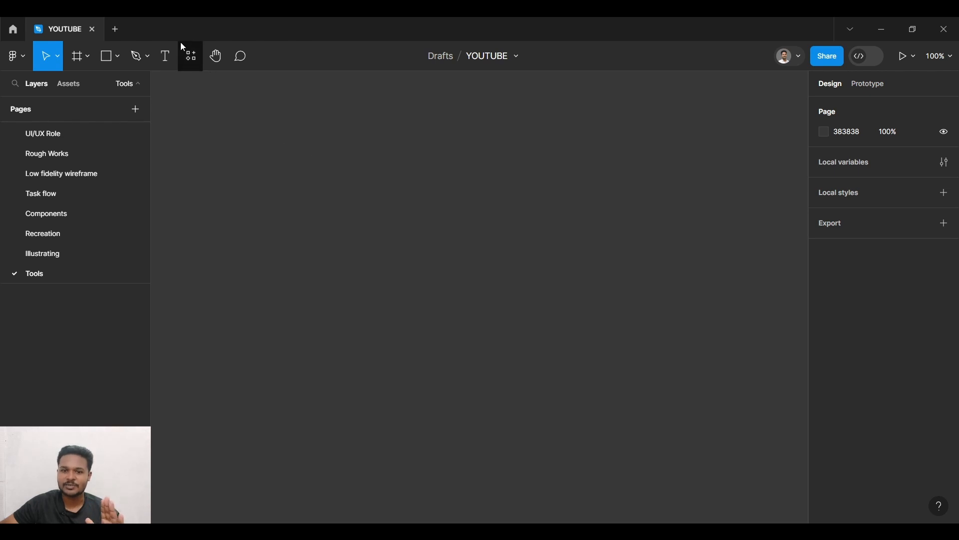
{"action": "left_click", "coordinate": [76, 57]}
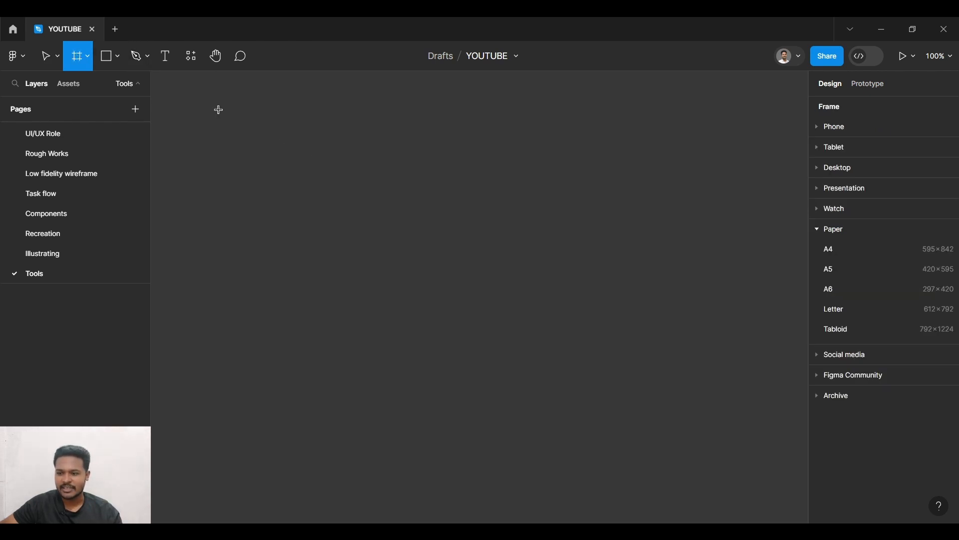
{"action": "left_click_drag", "start_coordinate": [217, 109], "coordinate": [727, 470]}
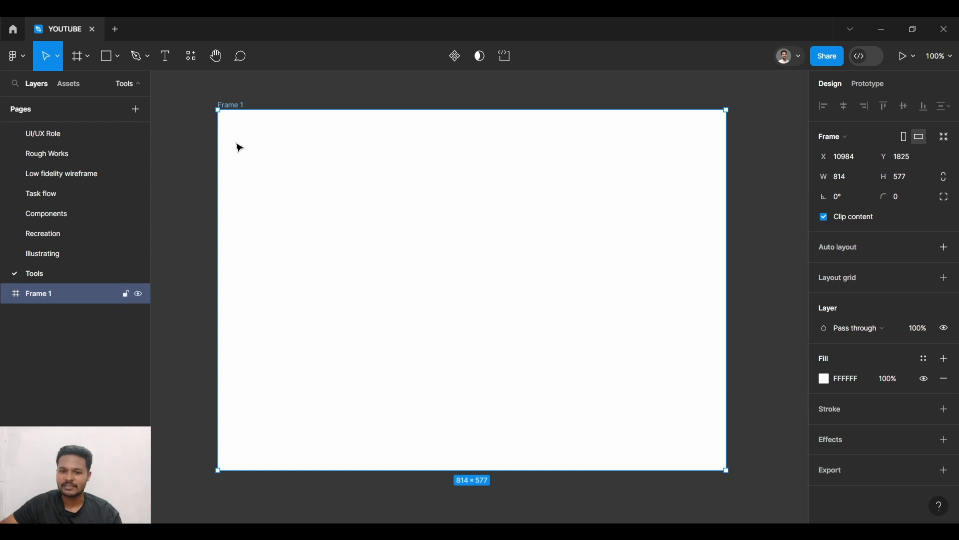
- Add the text "Dummy Text" inside the frame and move it to the frame's centre
{"action": "left_click", "coordinate": [165, 55]}
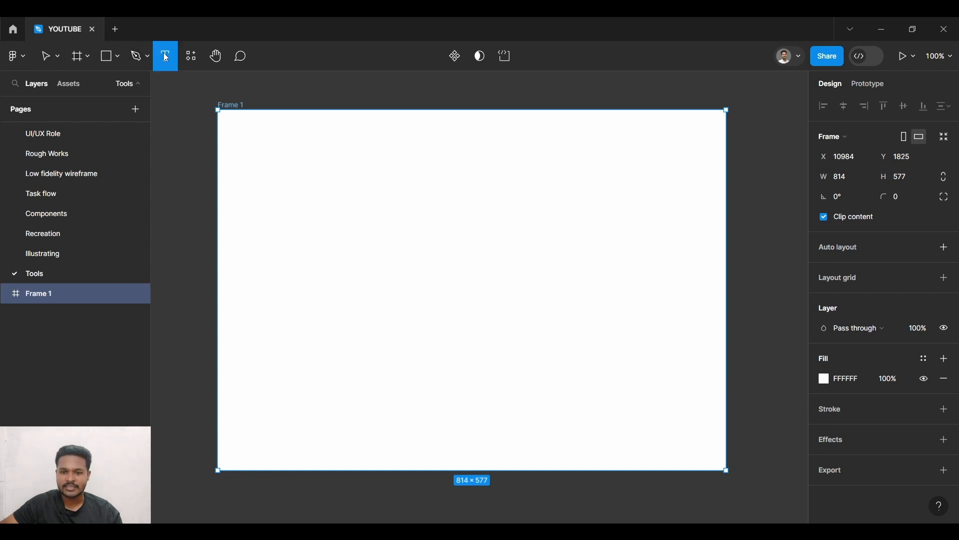
{"action": "left_click", "coordinate": [328, 218]}
{"action": "type", "text": "Dummy Text"}
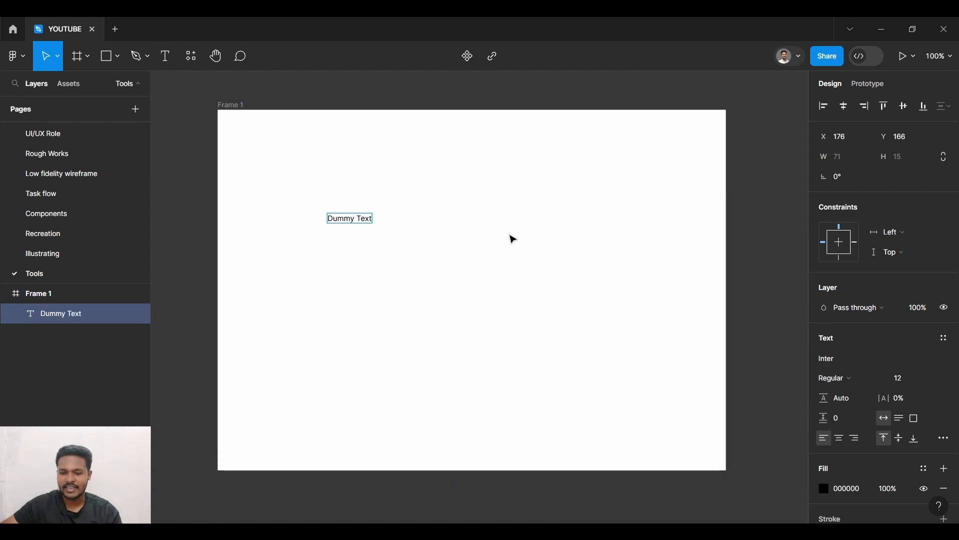
{"action": "key", "text": "Escape"}
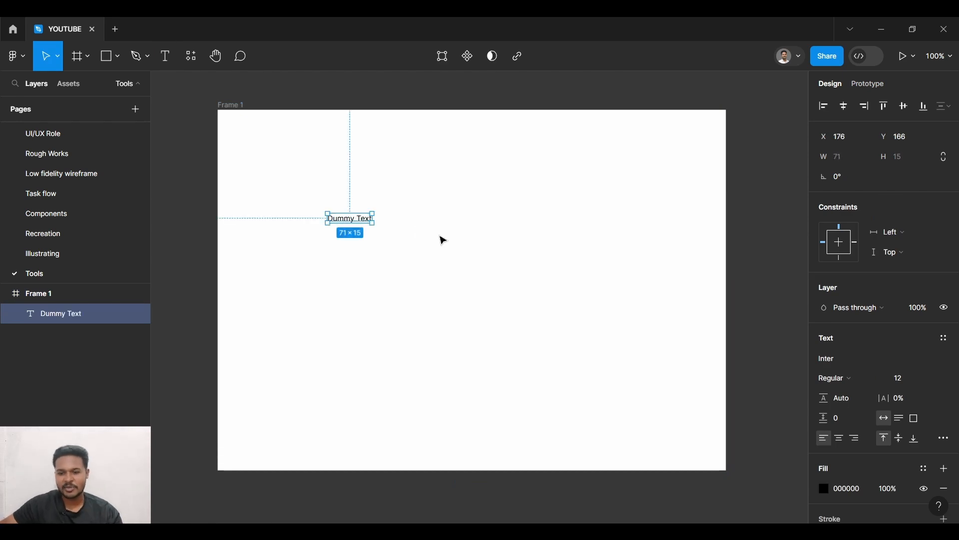
{"action": "left_click_drag", "start_coordinate": [360, 224], "coordinate": [482, 292]}
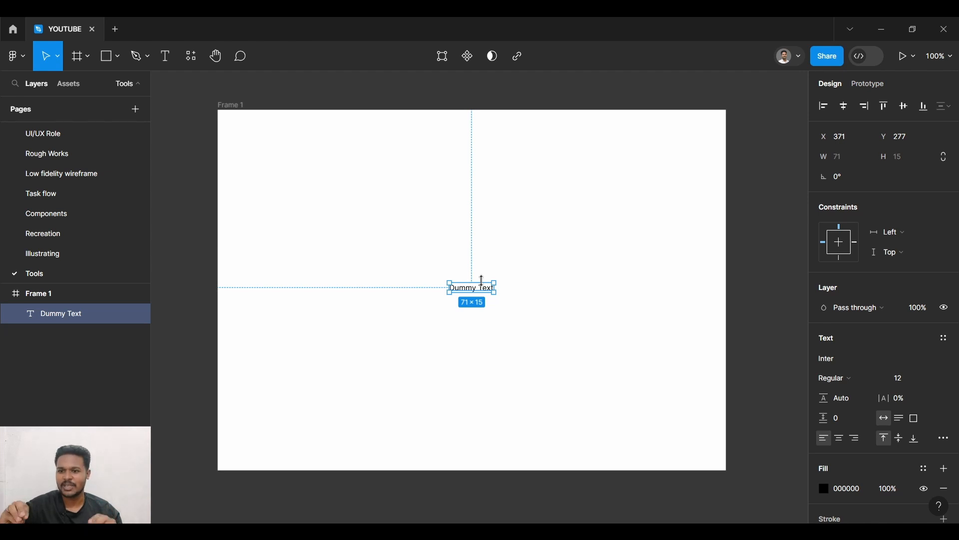
{"action": "left_click", "coordinate": [172, 56]}
{"action": "left_click", "coordinate": [515, 280]}
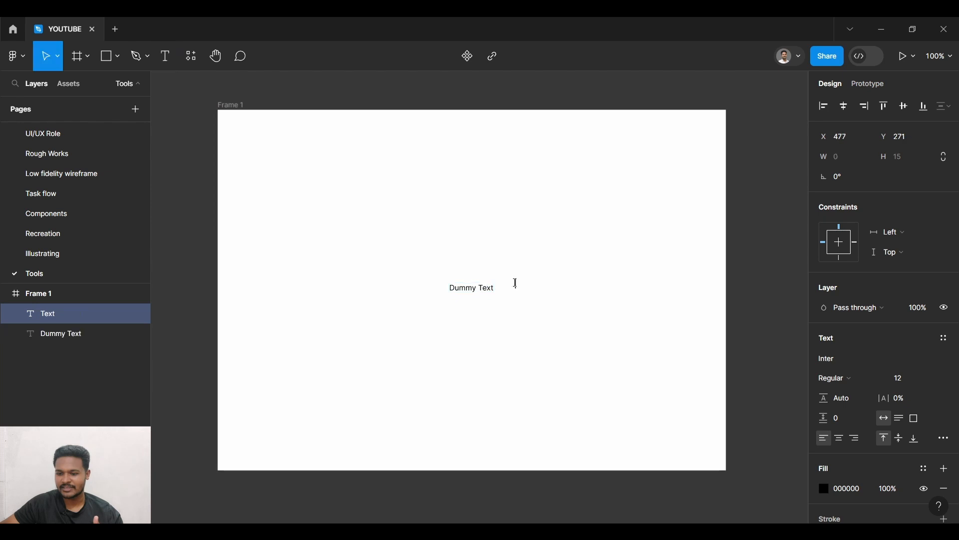
{"action": "left_click", "coordinate": [474, 300]}
- Change the font of the "Dummy Text" layer to Poppins
{"action": "left_click", "coordinate": [472, 291]}
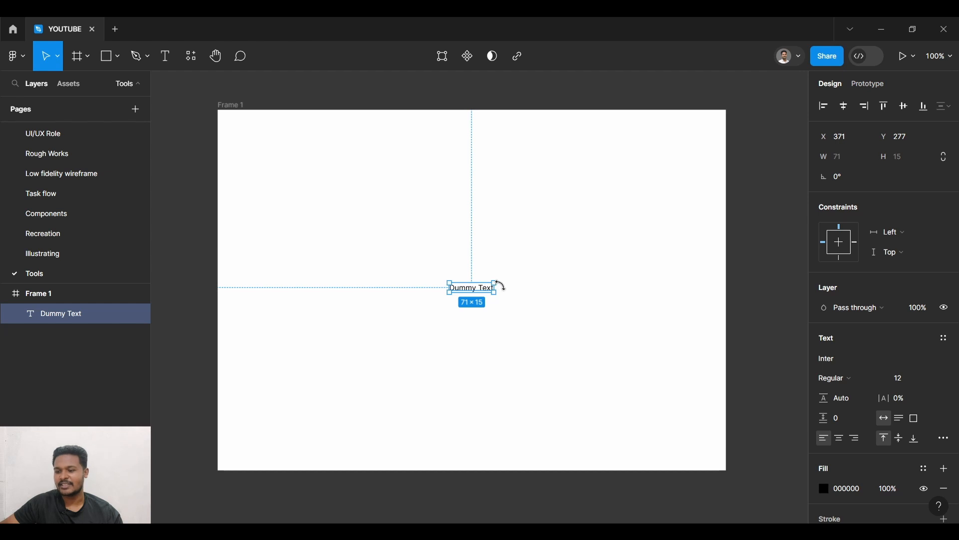
{"action": "left_click", "coordinate": [823, 360]}
{"action": "left_click", "coordinate": [830, 356]}
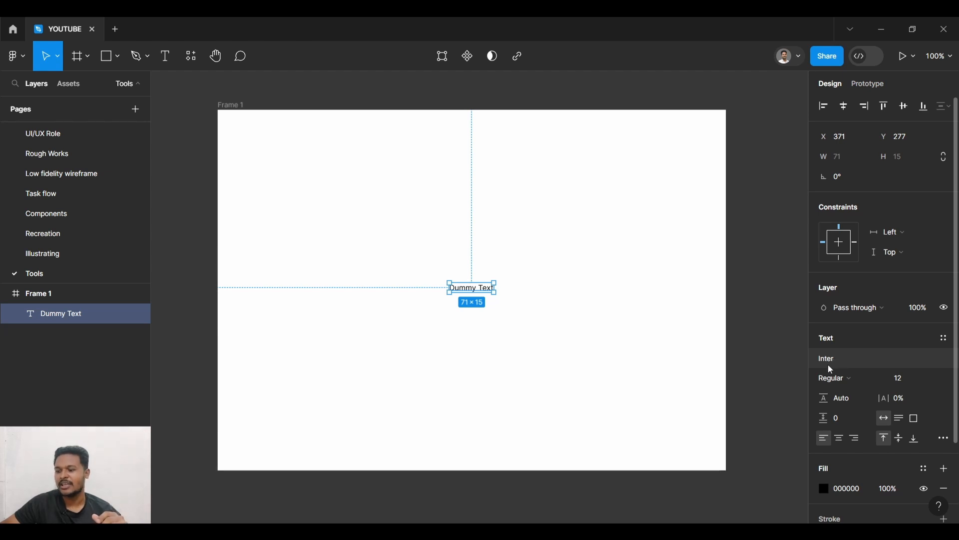
{"action": "left_click", "coordinate": [848, 357]}
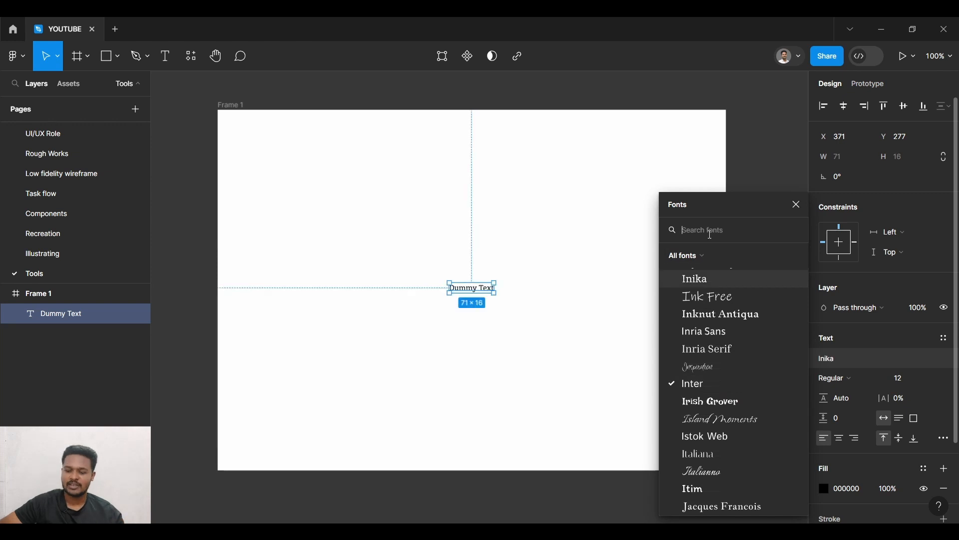
{"action": "type", "text": "pop"}
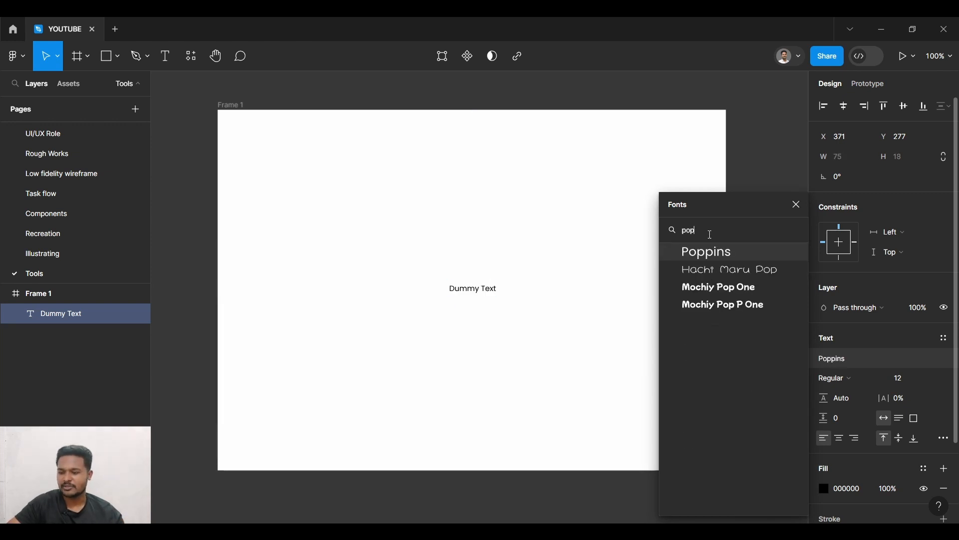
{"action": "key", "text": "Return"}
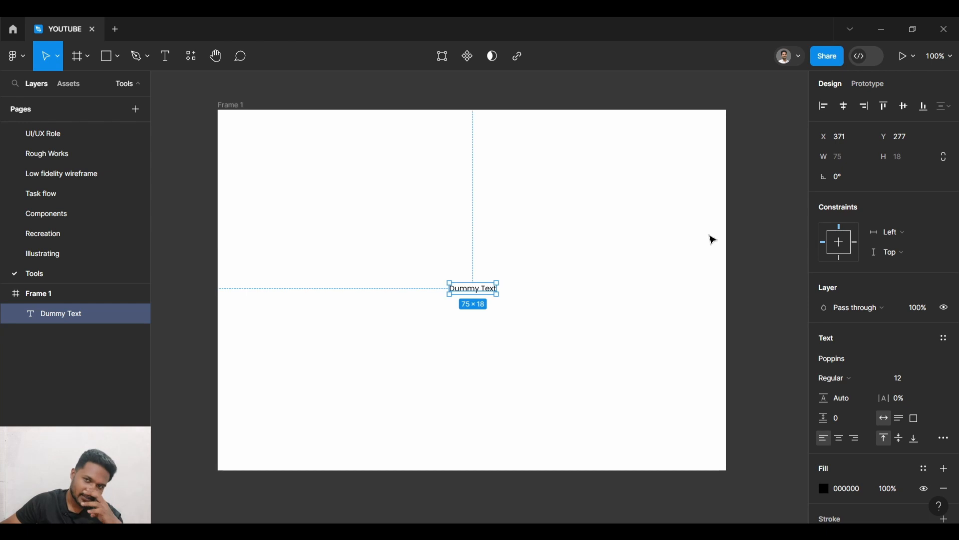
- Set the font size of the "Dummy Text" layer to 24
{"action": "left_click", "coordinate": [552, 282]}
{"action": "left_click", "coordinate": [460, 293]}
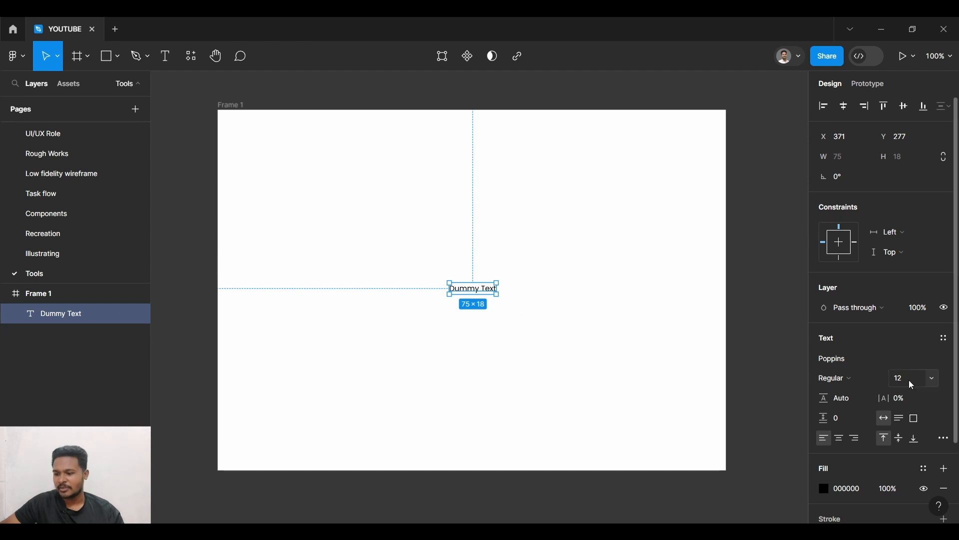
{"action": "left_click", "coordinate": [928, 377]}
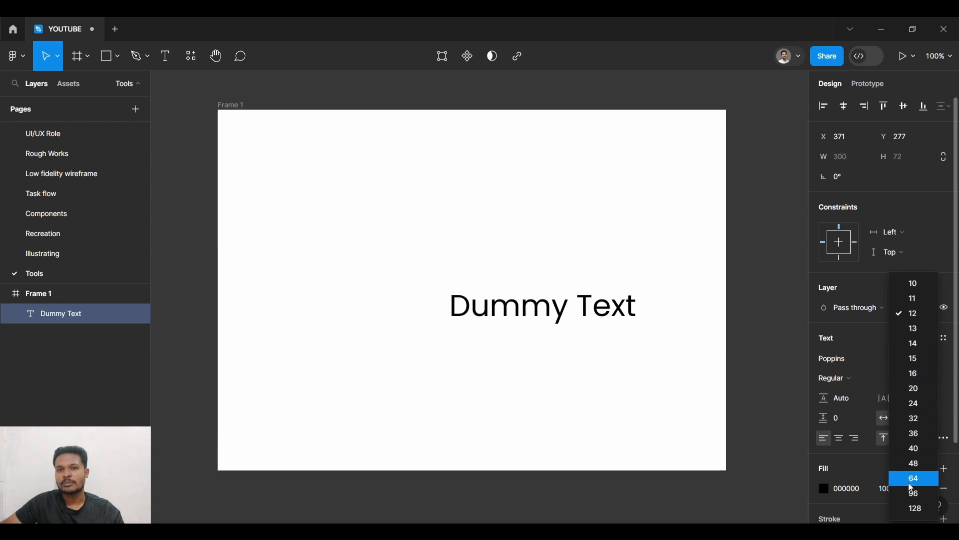
{"action": "left_click", "coordinate": [914, 404]}
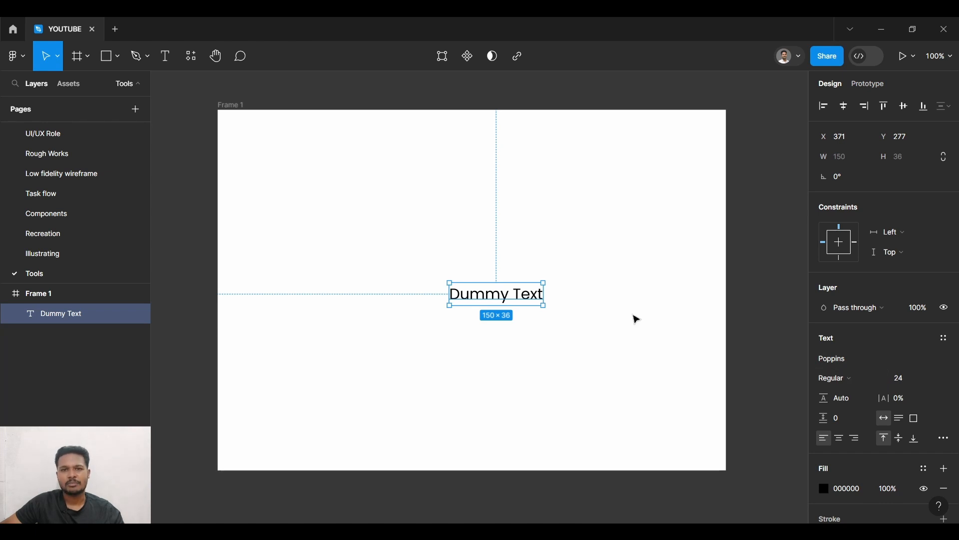
- Set the font weight of the "Dummy Text" layer to SemiBold and deselect it
{"action": "scroll", "coordinate": [533, 299], "scroll_direction": "up", "scroll_amount": 10}
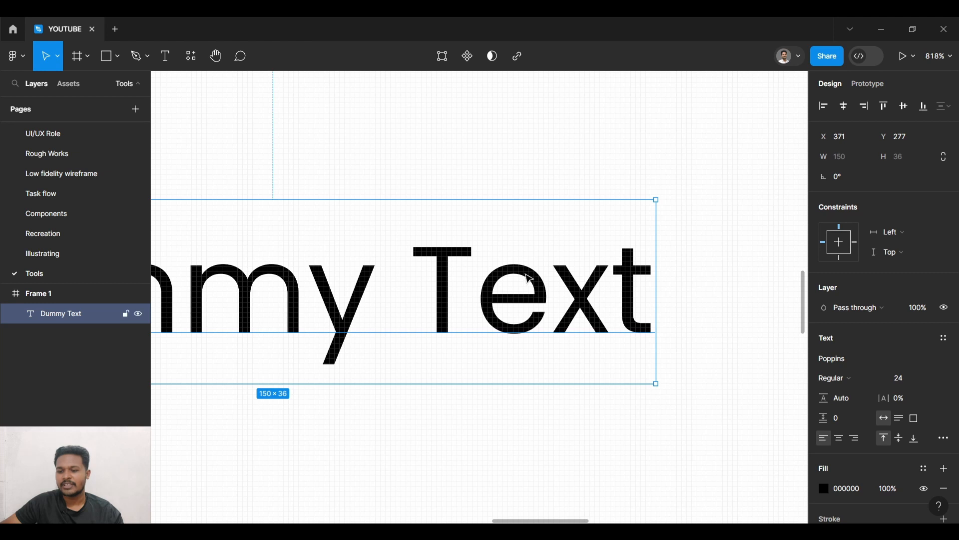
{"action": "scroll", "coordinate": [529, 278], "scroll_direction": "down", "scroll_amount": 5}
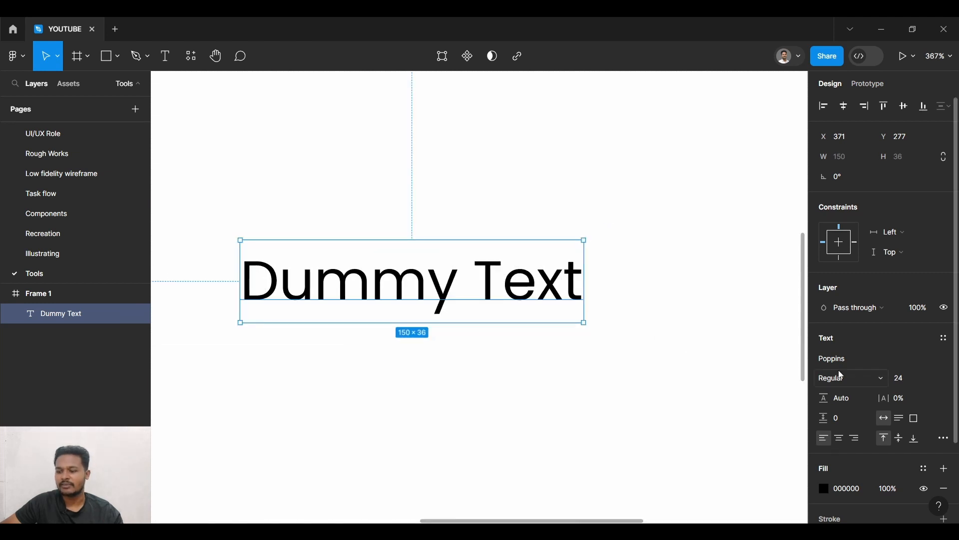
{"action": "left_click", "coordinate": [854, 383]}
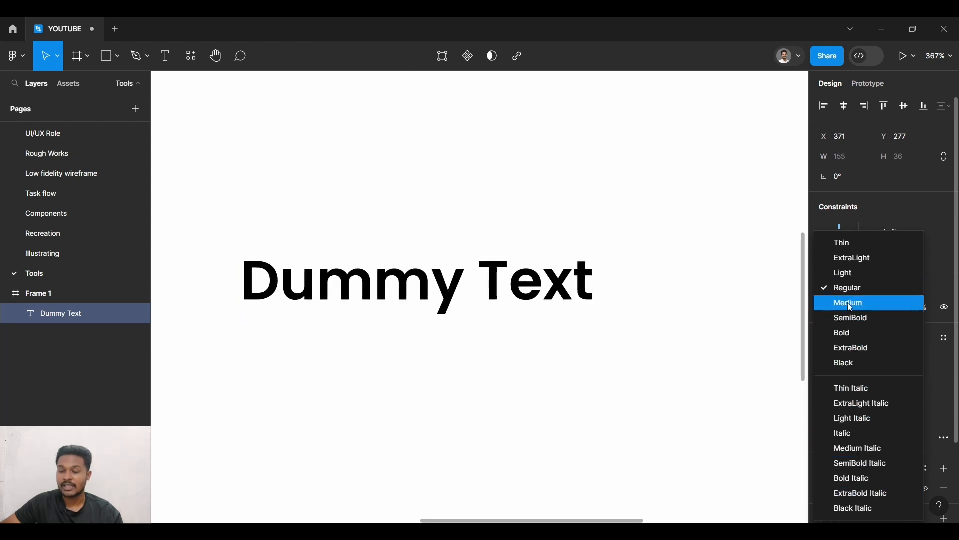
{"action": "left_click", "coordinate": [840, 322]}
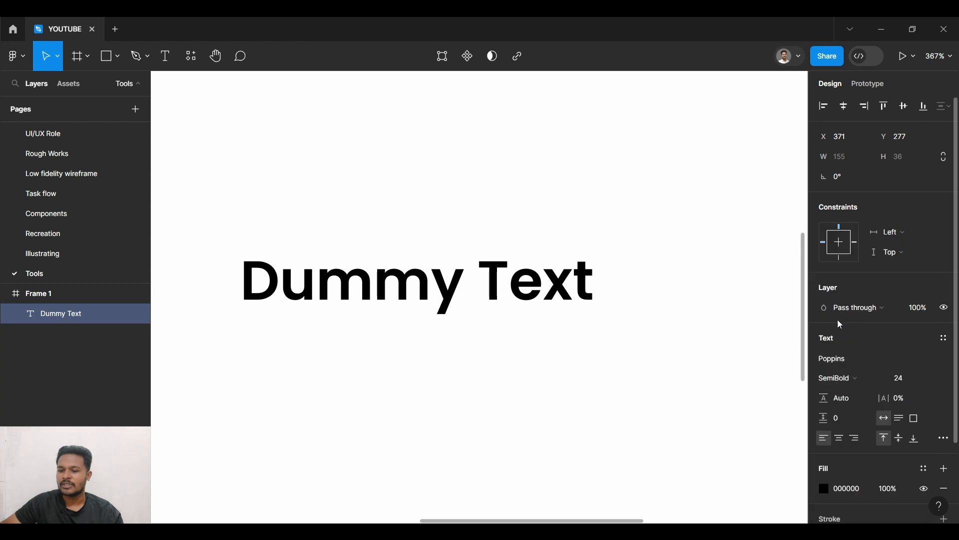
{"action": "left_click", "coordinate": [661, 180]}
- Move the "Dummy Text" layer slightly so that it is centred in the frame again
{"action": "scroll", "coordinate": [621, 229], "scroll_direction": "down", "scroll_amount": 5}
{"action": "scroll", "coordinate": [648, 256], "scroll_direction": "down", "scroll_amount": 3}
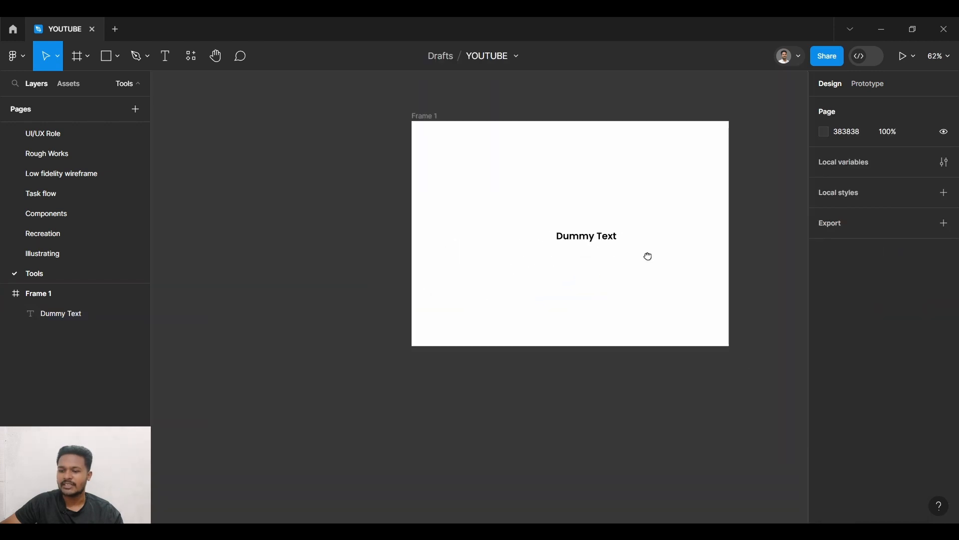
{"action": "left_click_drag", "start_coordinate": [648, 257], "coordinate": [625, 290]}
{"action": "left_click_drag", "start_coordinate": [572, 274], "coordinate": [557, 274]}
- Change the fill colour of the "Dummy Text" layer to pure red, FF0000
{"action": "scroll", "coordinate": [834, 329], "scroll_direction": "down", "scroll_amount": 2}
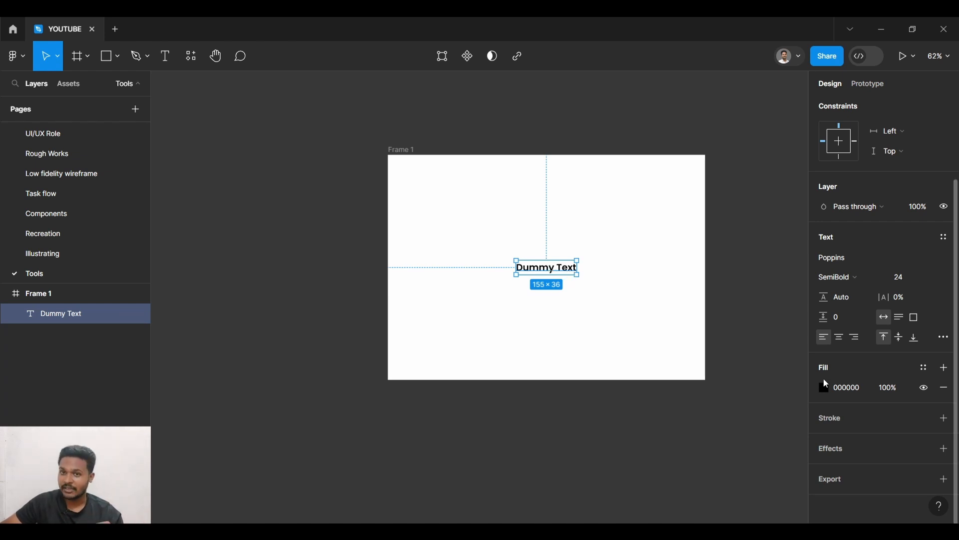
{"action": "left_click", "coordinate": [825, 387]}
{"action": "left_click", "coordinate": [783, 207]}
{"action": "left_click_drag", "start_coordinate": [791, 198], "coordinate": [809, 187]}
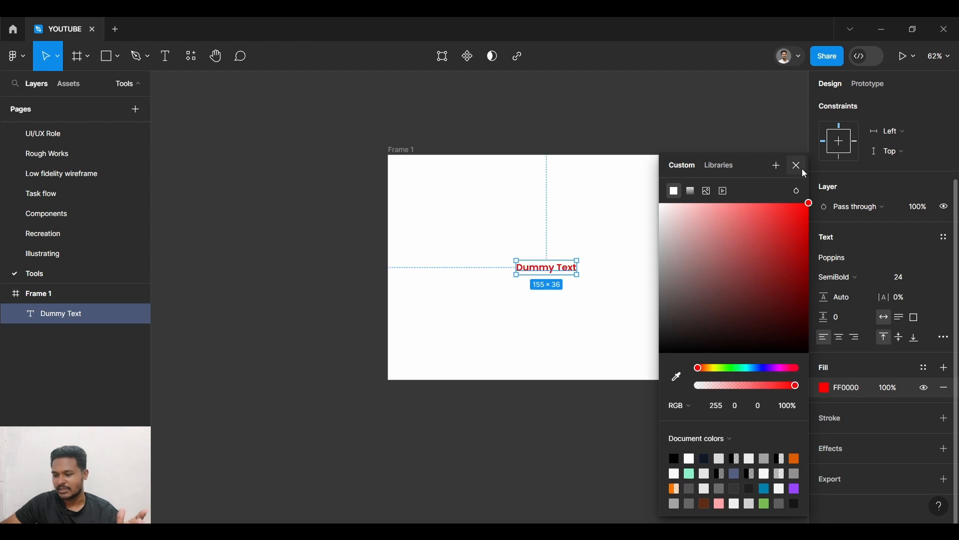
{"action": "left_click", "coordinate": [801, 171]}
- Add a black stroke of width 1 to the "Dummy Text" layer and set its position to Inside
{"action": "scroll", "coordinate": [575, 278], "scroll_direction": "up", "scroll_amount": 6}
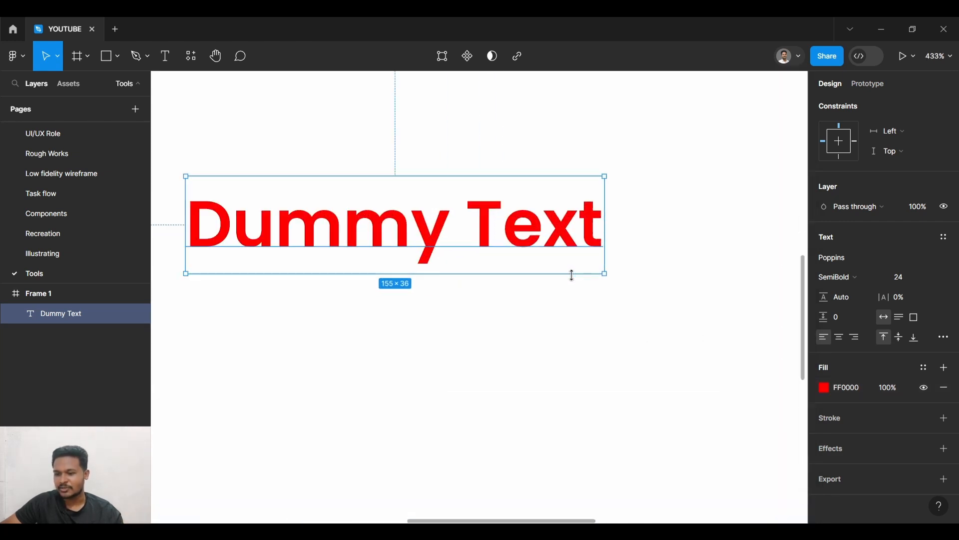
{"action": "left_click", "coordinate": [944, 418]}
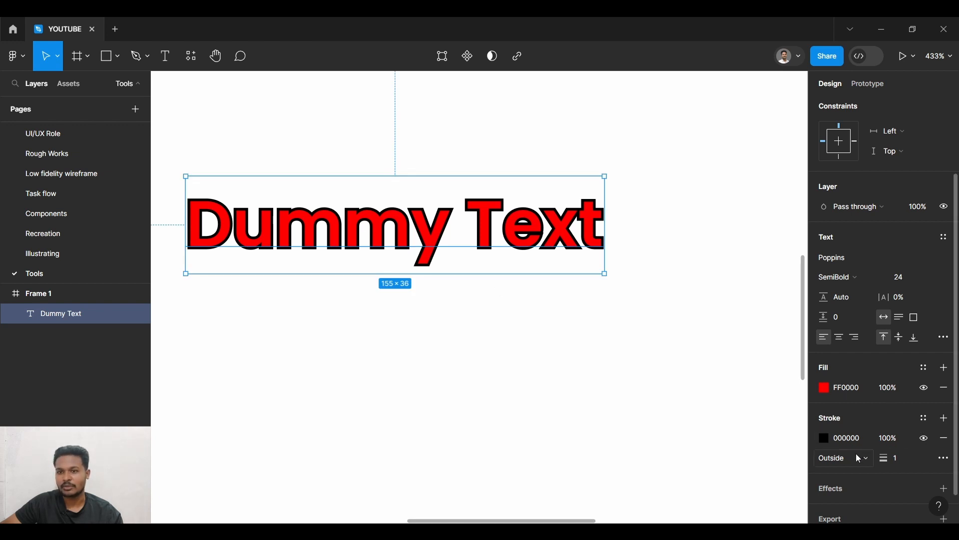
{"action": "mouse_move", "coordinate": [885, 459]}
{"action": "left_mouse_down"}
{"action": "mouse_move", "coordinate": [900, 459]}
{"action": "mouse_move", "coordinate": [888, 463]}
{"action": "left_mouse_up"}
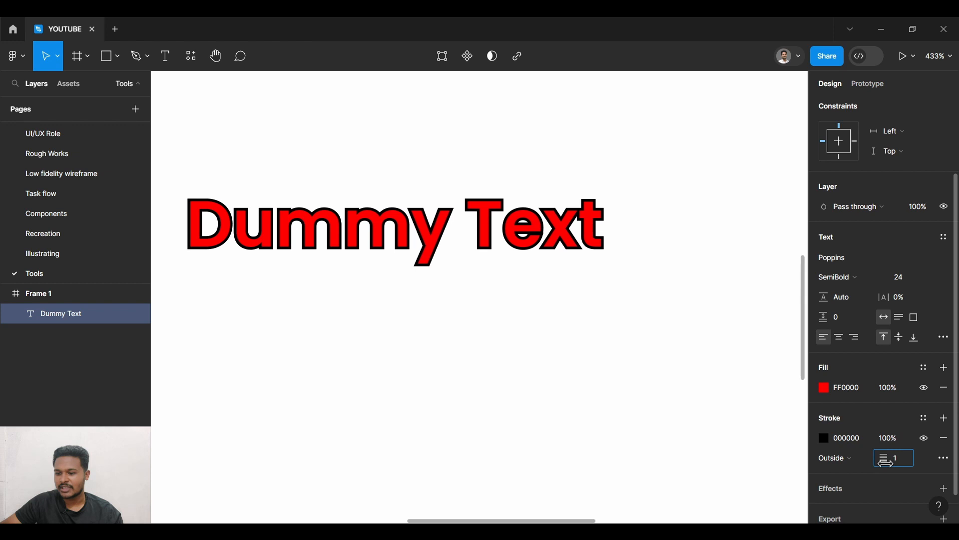
{"action": "left_click", "coordinate": [850, 459]}
{"action": "left_click", "coordinate": [852, 444]}
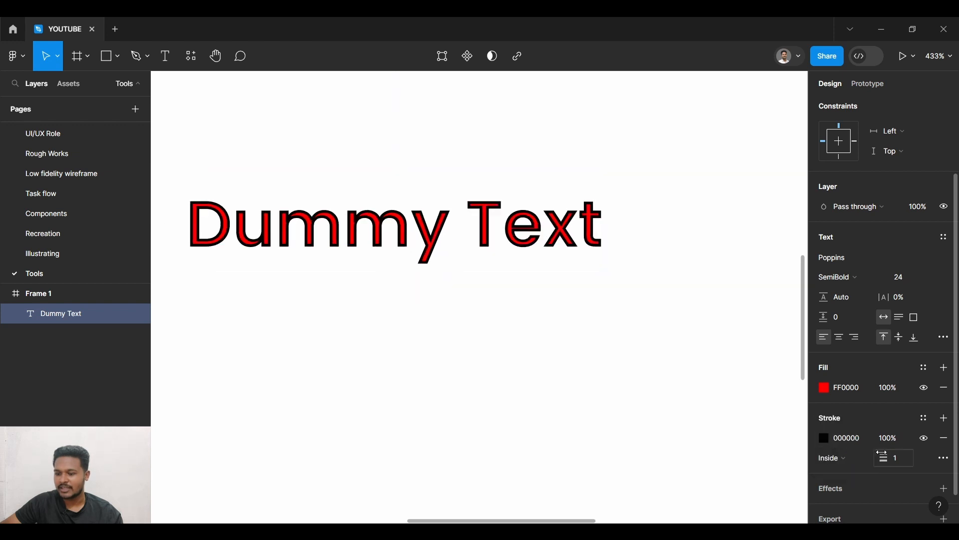
- Reduce the text's stroke width to 0 and set the stroke position to Outside
{"action": "left_click_drag", "start_coordinate": [881, 455], "coordinate": [882, 459]}
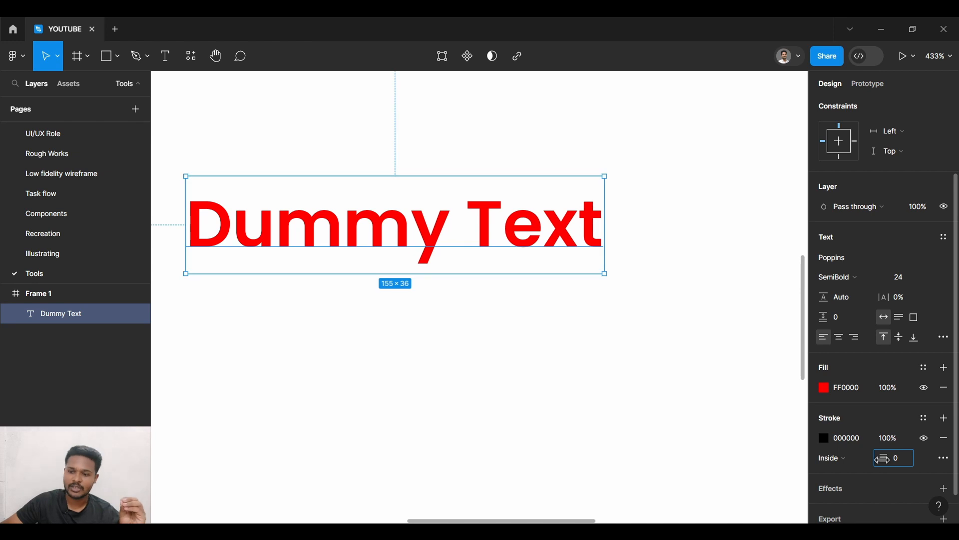
{"action": "left_click_drag", "start_coordinate": [882, 458], "coordinate": [888, 459]}
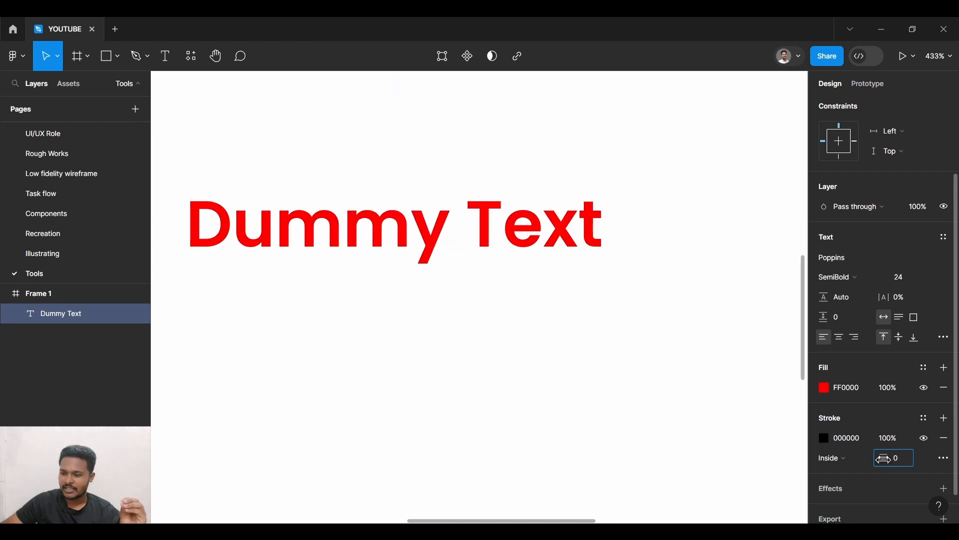
{"action": "left_click", "coordinate": [831, 458]}
{"action": "left_click", "coordinate": [843, 471]}
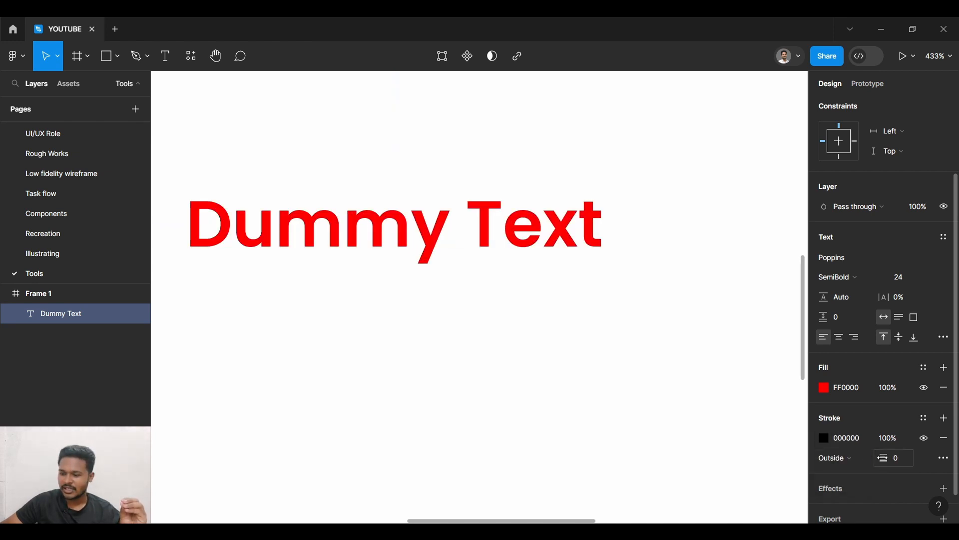
- Set the outside stroke width of the "Dummy Text" layer to 1 and keep the layer selected
{"action": "left_click_drag", "start_coordinate": [882, 458], "coordinate": [885, 458]}
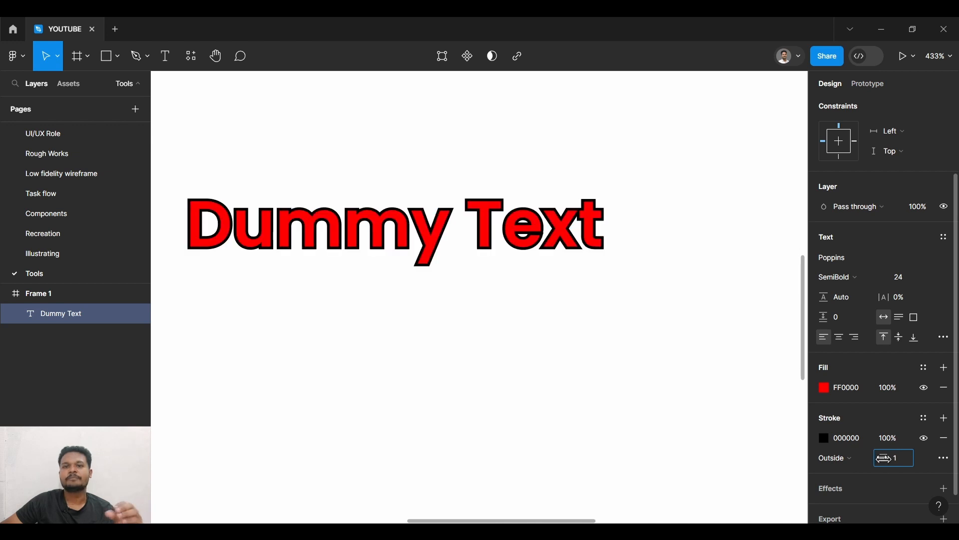
{"action": "scroll", "coordinate": [413, 142], "scroll_direction": "down", "scroll_amount": 5}
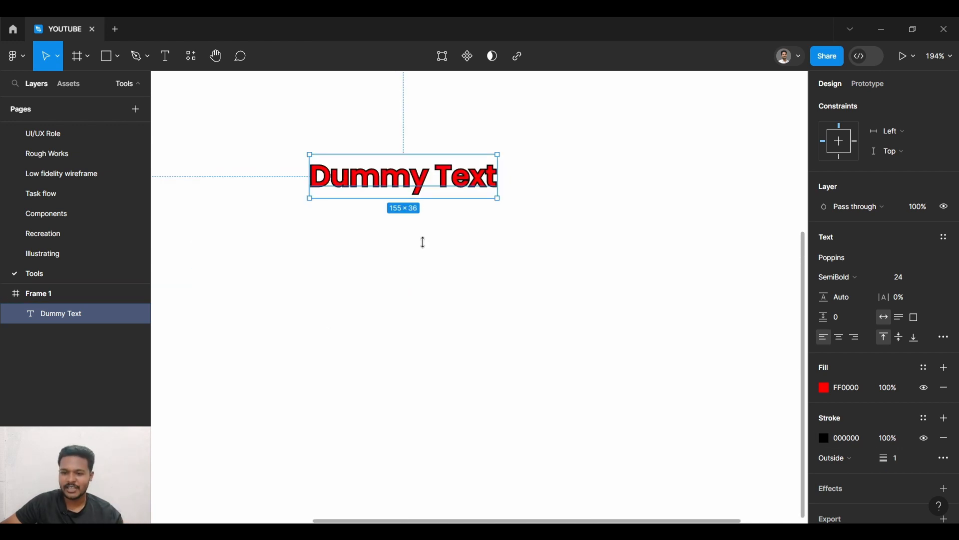
{"action": "left_click", "coordinate": [430, 271]}
{"action": "scroll", "coordinate": [429, 272], "scroll_direction": "down", "scroll_amount": 3}
{"action": "left_click", "coordinate": [414, 215]}
{"action": "left_click_drag", "start_coordinate": [419, 304], "coordinate": [481, 369]}
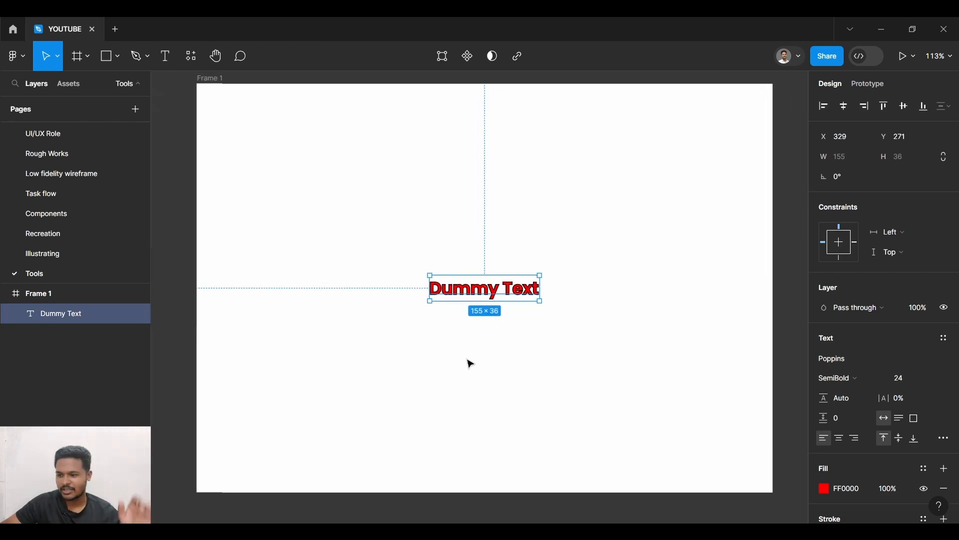
- Set the letter spacing of the "Dummy Text" layer to 50% and its paragraph spacing to 24
{"action": "scroll", "coordinate": [812, 383], "scroll_direction": "down", "scroll_amount": 1}
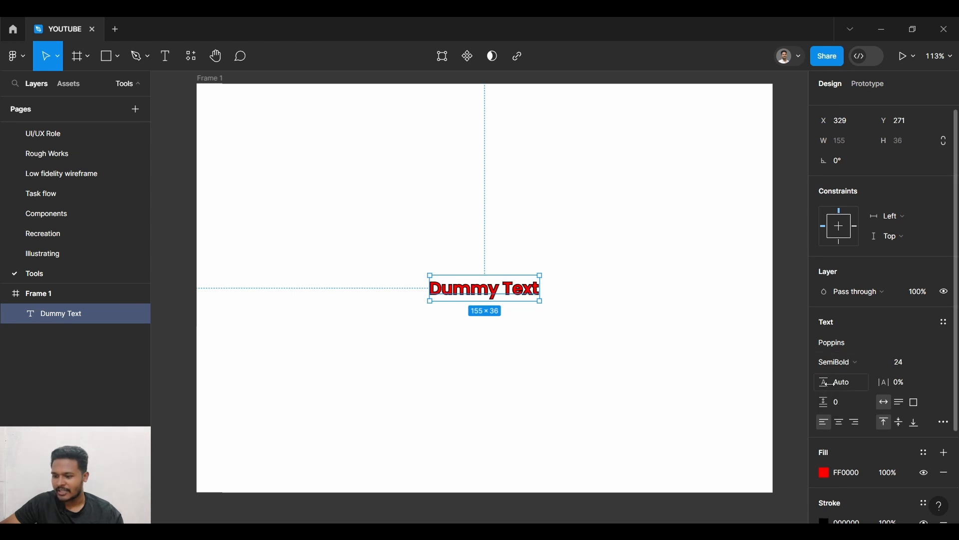
{"action": "left_click_drag", "start_coordinate": [889, 383], "coordinate": [899, 404]}
- Switch the "Dummy Text" layer to auto height and centre its text horizontally
{"action": "left_click", "coordinate": [899, 404]}
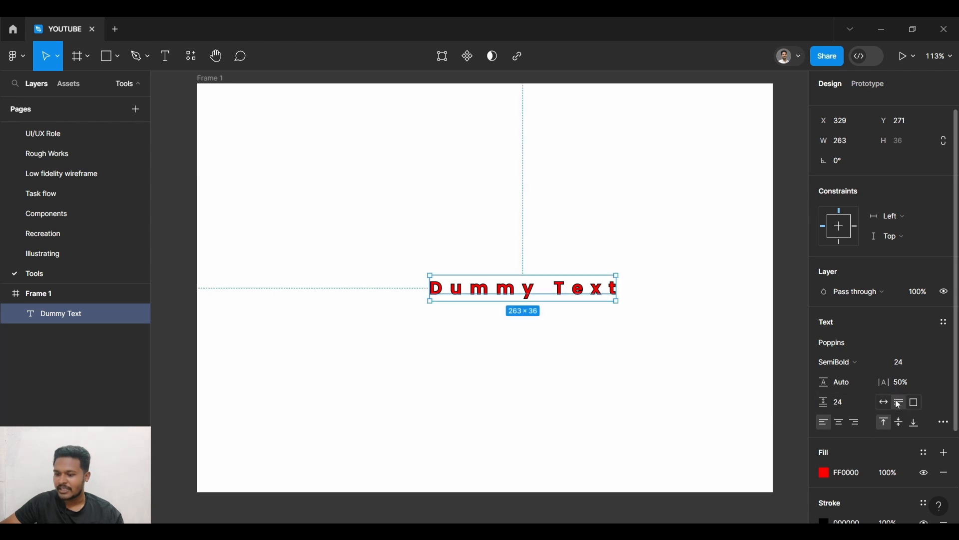
{"action": "left_click", "coordinate": [838, 422]}
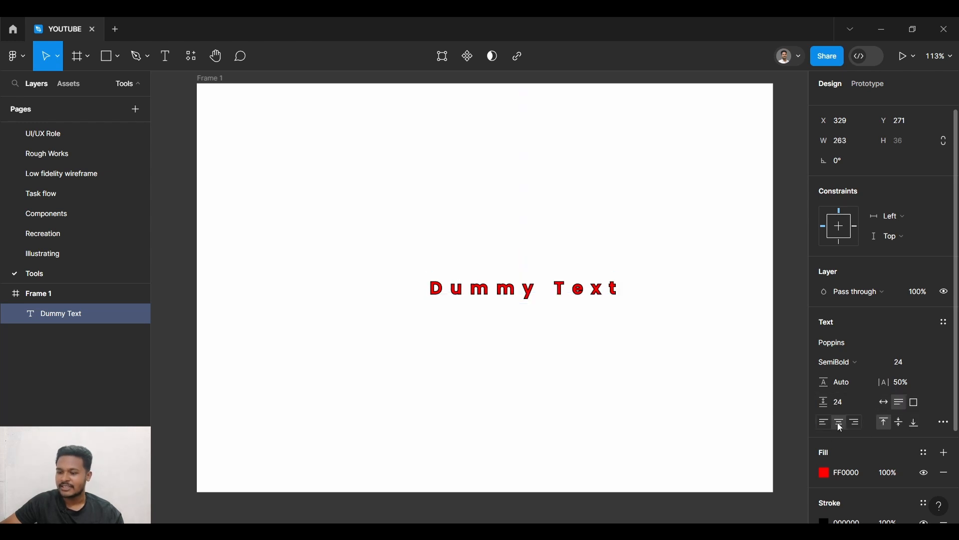
{"action": "double_click", "coordinate": [527, 295]}
{"action": "key", "text": "Escape"}
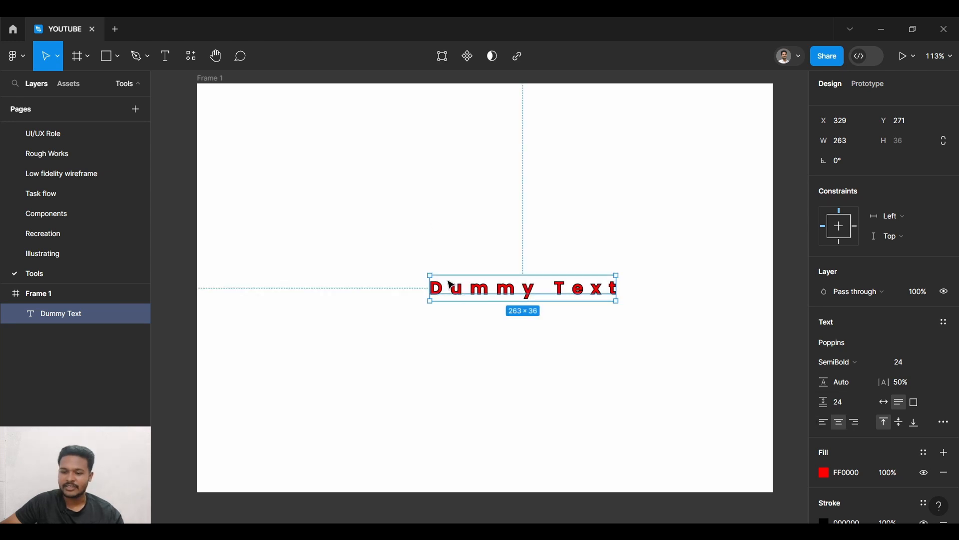
- Move the "Dummy Text" layer up and left to about X 206, Y 174 and enlarge its box to about 429 × 217
{"action": "left_click_drag", "start_coordinate": [512, 295], "coordinate": [426, 226]}
{"action": "left_click_drag", "start_coordinate": [529, 232], "coordinate": [646, 359]}
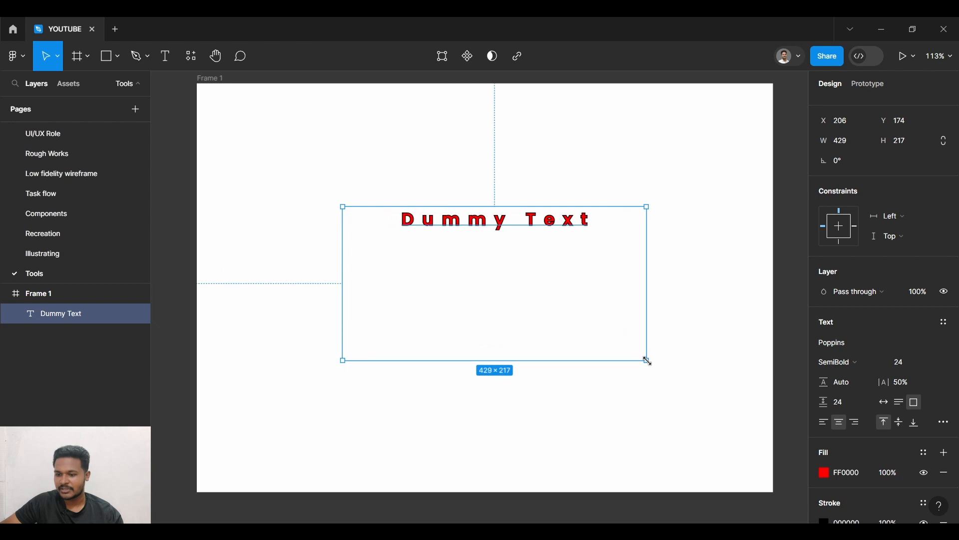
- Try left and right horizontal alignment for the text in its box, finishing with centre alignment
{"action": "left_click", "coordinate": [826, 424]}
{"action": "left_click", "coordinate": [859, 424]}
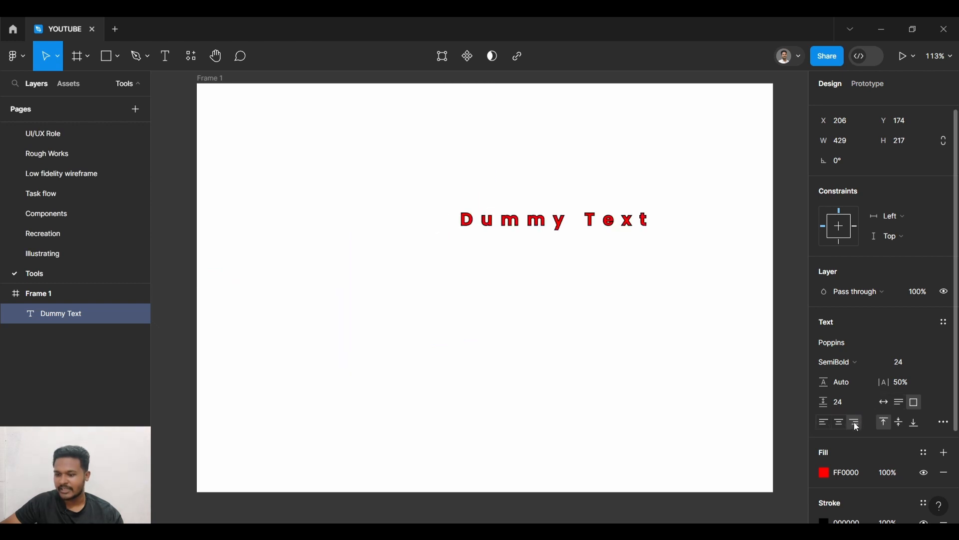
{"action": "left_click", "coordinate": [842, 425]}
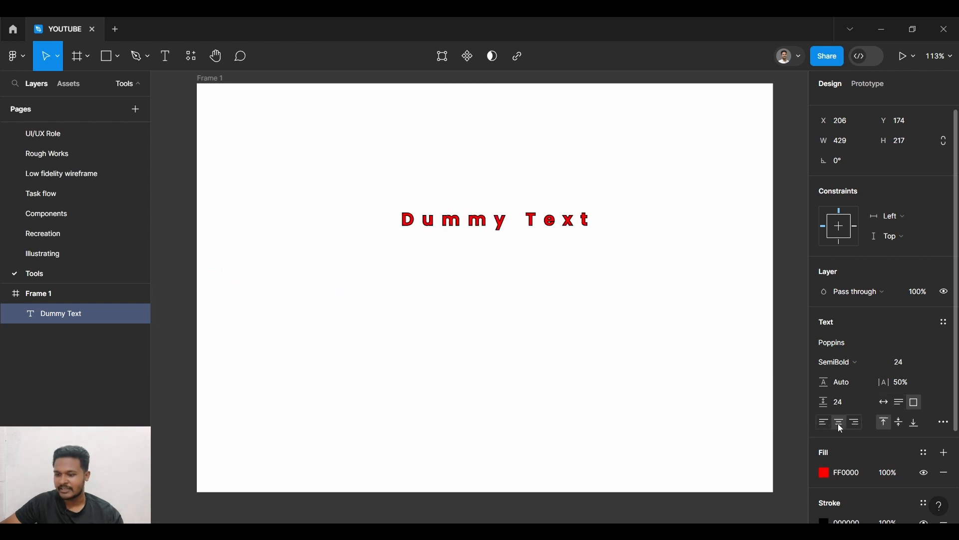
- Try middle and bottom vertical alignment for the text, finishing with top alignment, and deselect the layer
{"action": "left_click", "coordinate": [899, 423]}
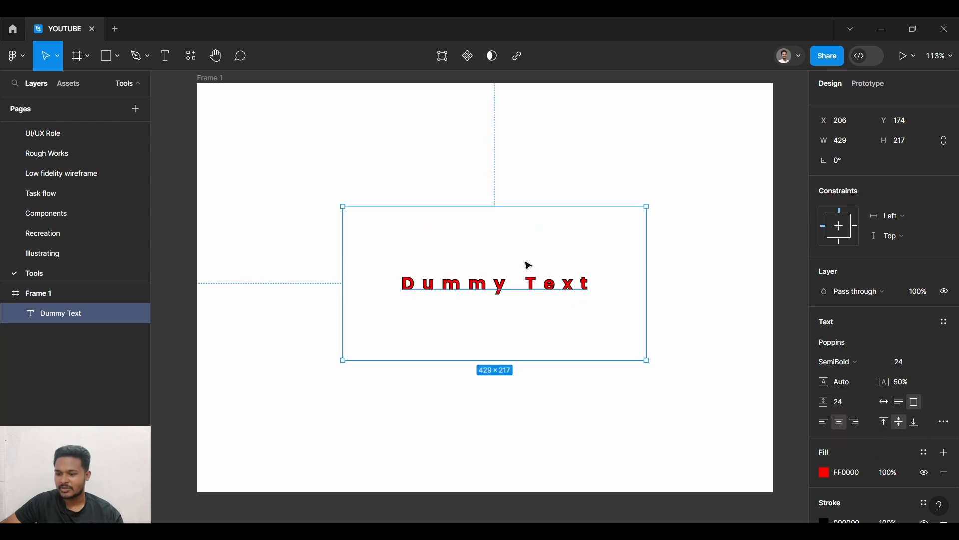
{"action": "left_click", "coordinate": [914, 424]}
{"action": "left_click", "coordinate": [884, 423]}
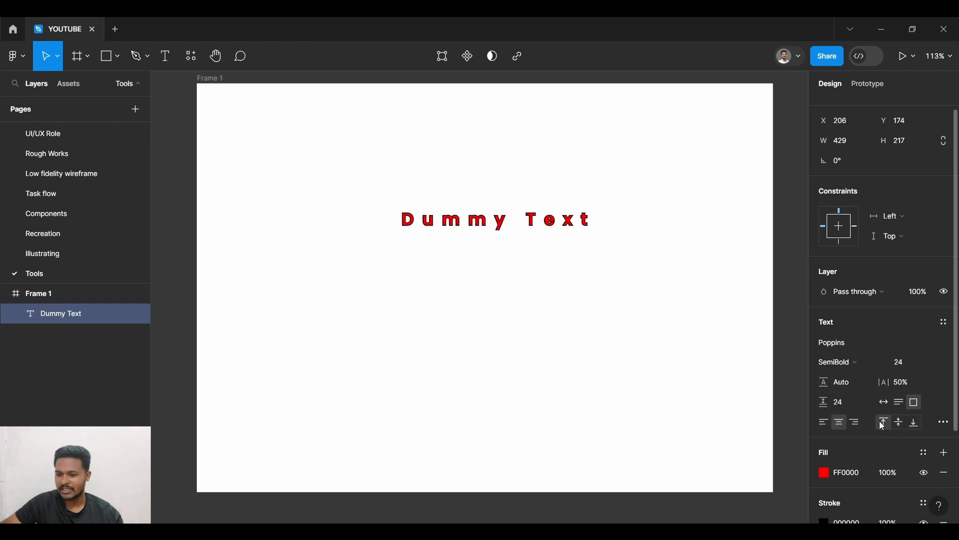
{"action": "key", "text": "Escape"}
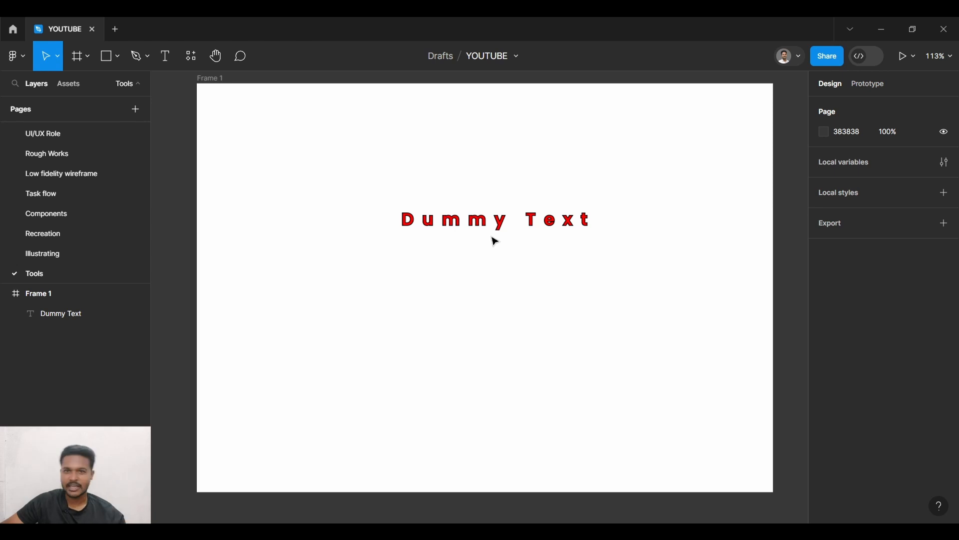
- Select the "Dummy Text" layer and review its text, fill and stroke properties
{"action": "left_click", "coordinate": [422, 221]}
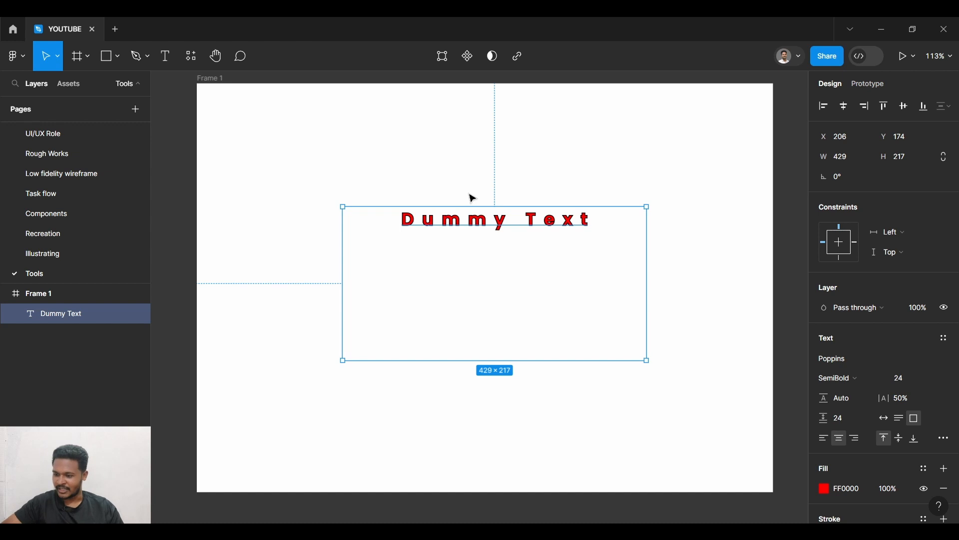
{"action": "scroll", "coordinate": [918, 353], "scroll_direction": "down", "scroll_amount": 5}
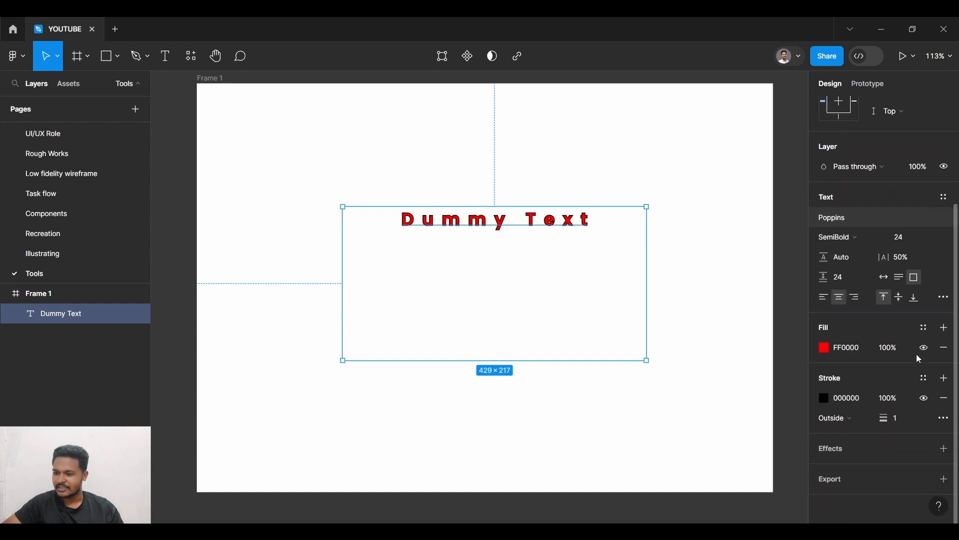
{"action": "scroll", "coordinate": [916, 354], "scroll_direction": "up", "scroll_amount": 5}
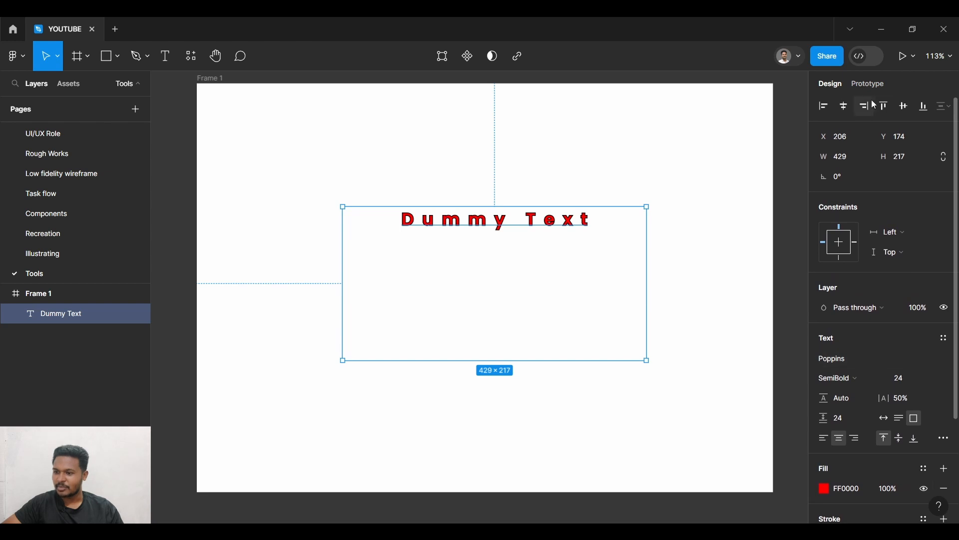